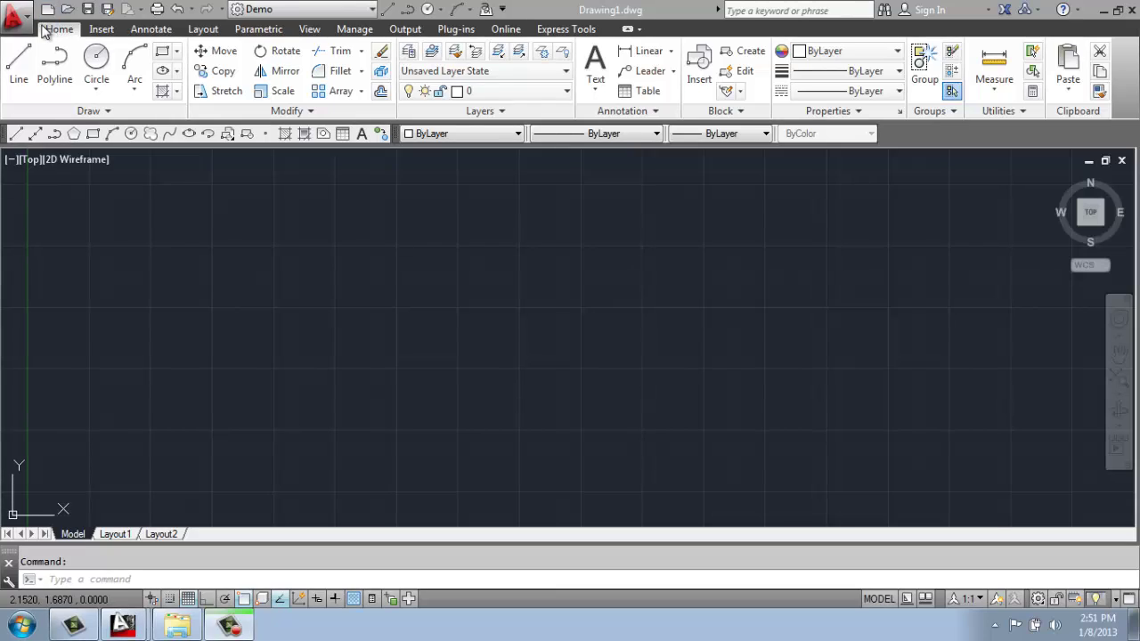
# Step: Create Drawing2 from the acad template and dismiss the educational-product warning
pyautogui.click(16, 18)
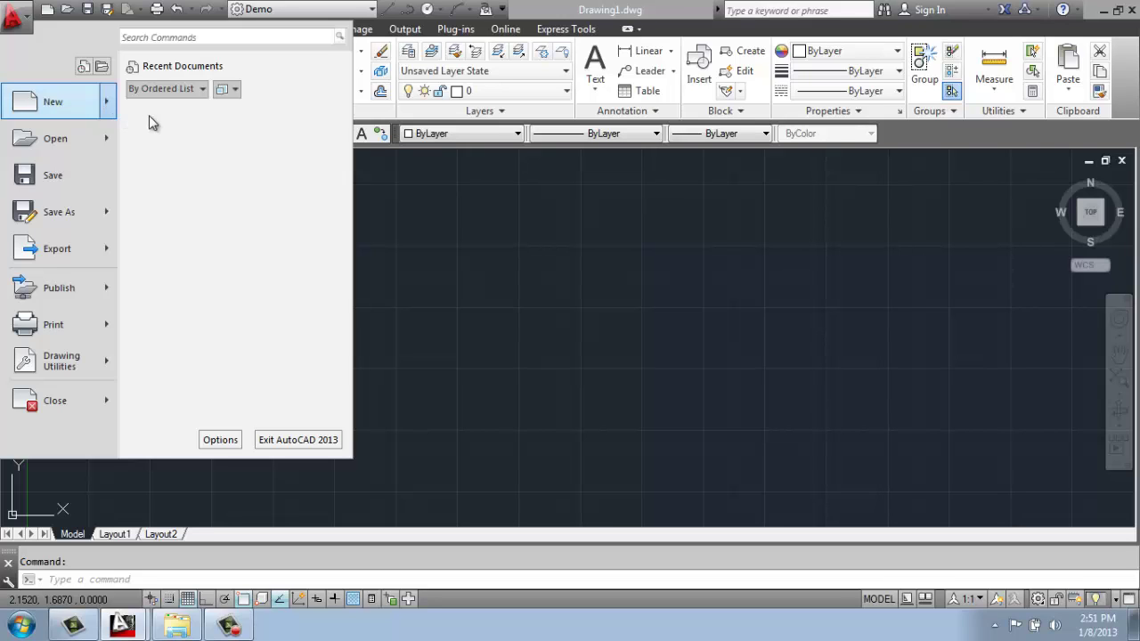
pyautogui.click(71, 105)
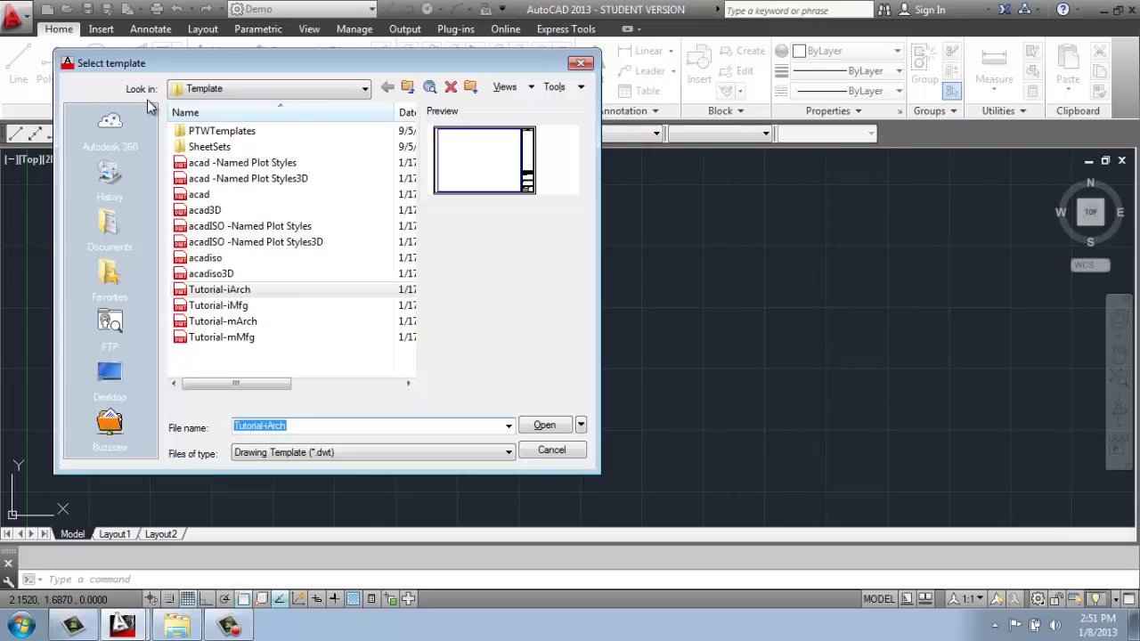
pyautogui.click(203, 198)
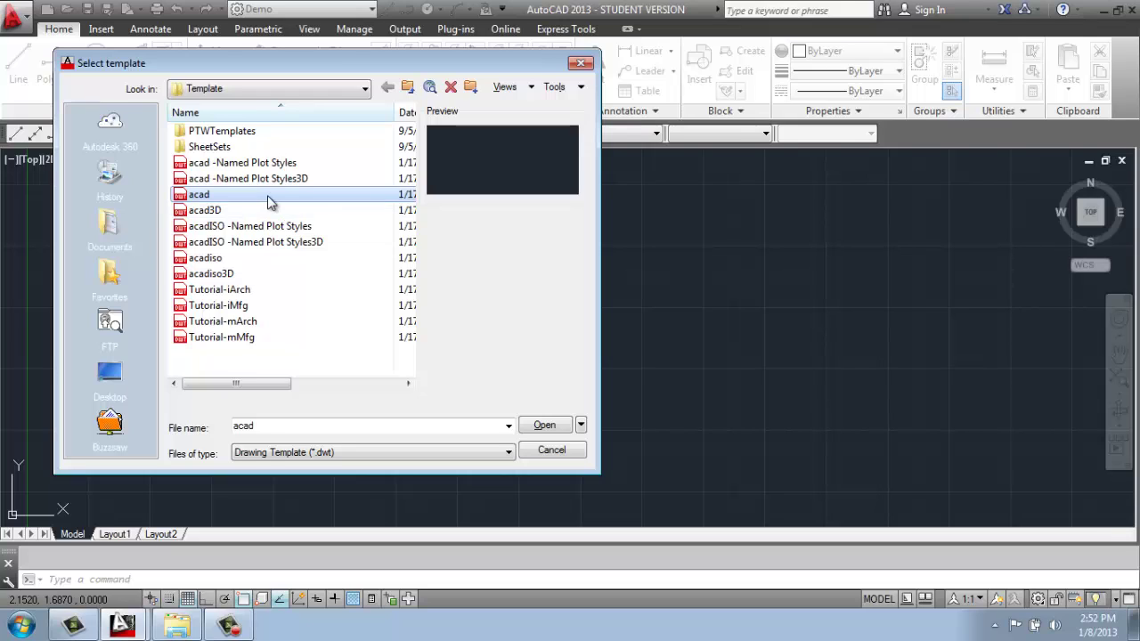
pyautogui.click(545, 426)
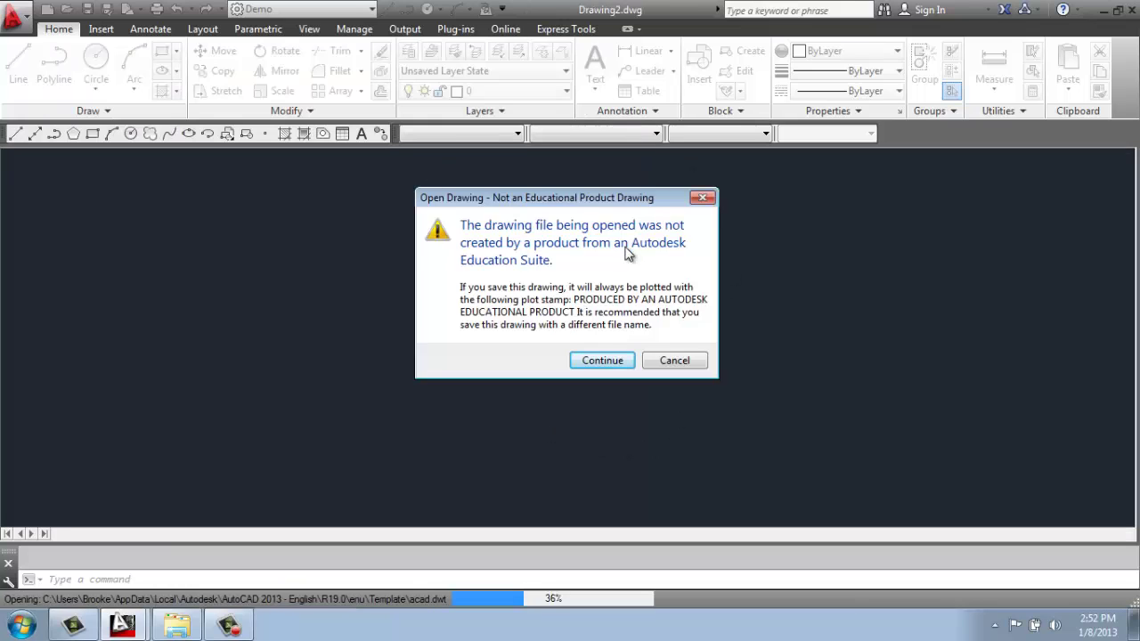
pyautogui.click(590, 362)
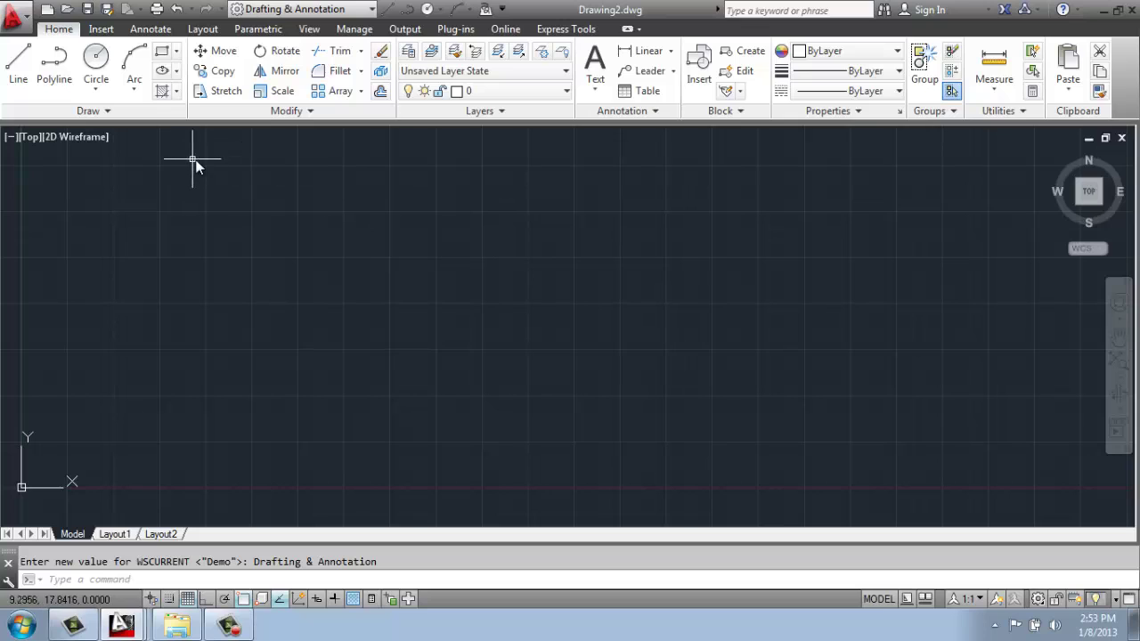
# Step: In Drawing Units, set Length Type to Architectural with 0'-0 1/16" precision
pyautogui.click(25, 23)
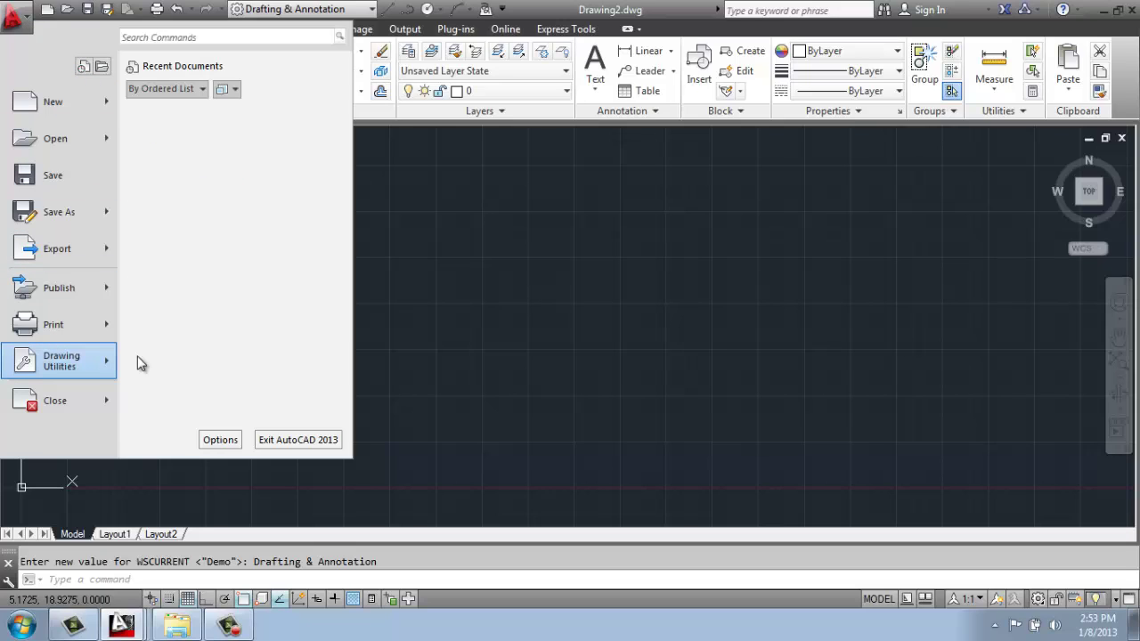
pyautogui.click(306, 179)
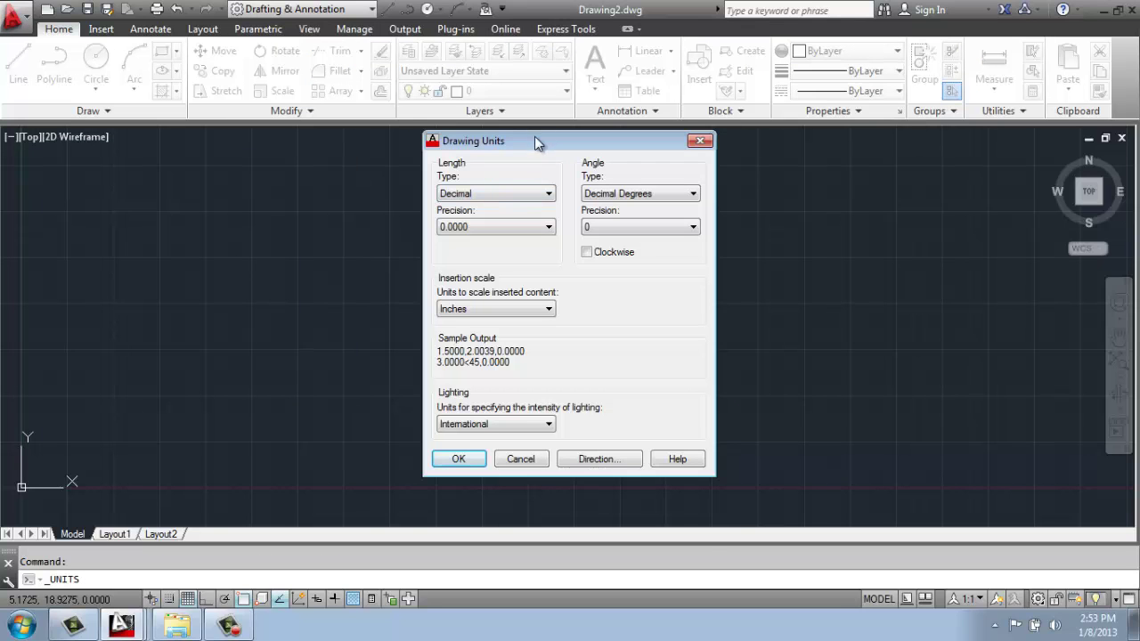
pyautogui.moveTo(536, 134); pyautogui.dragTo(532, 142)
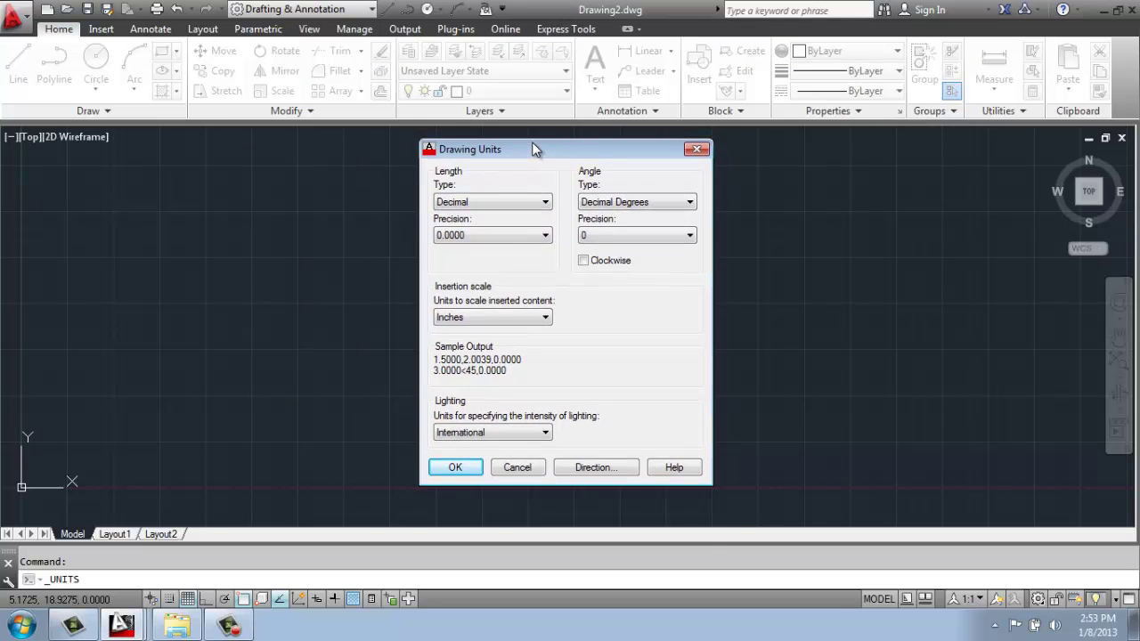
pyautogui.click(545, 204)
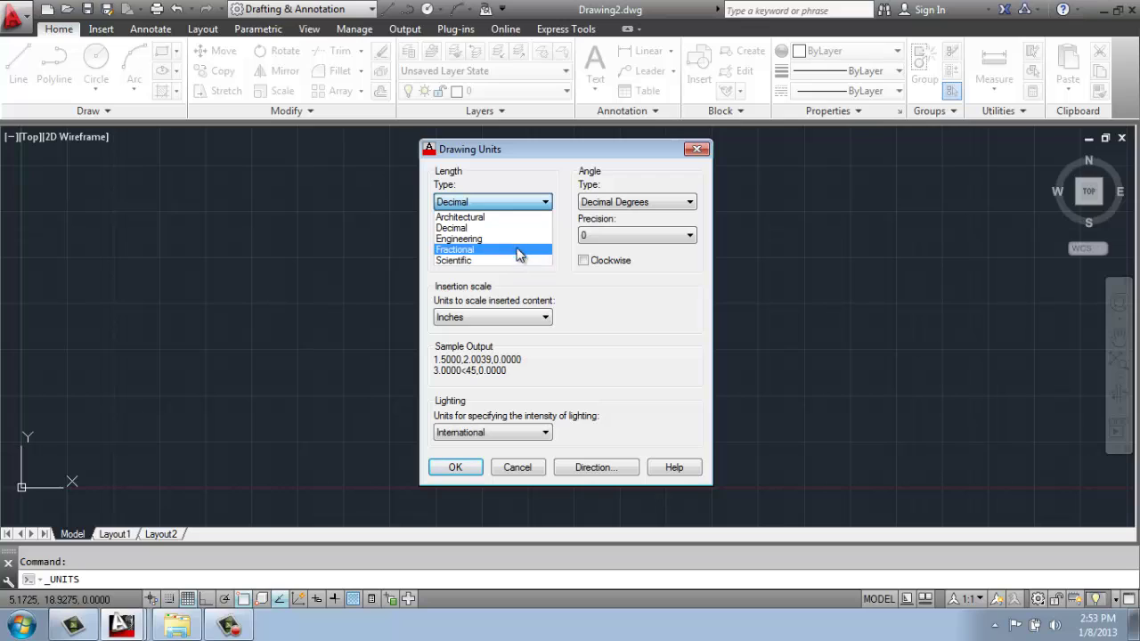
pyautogui.click(522, 220)
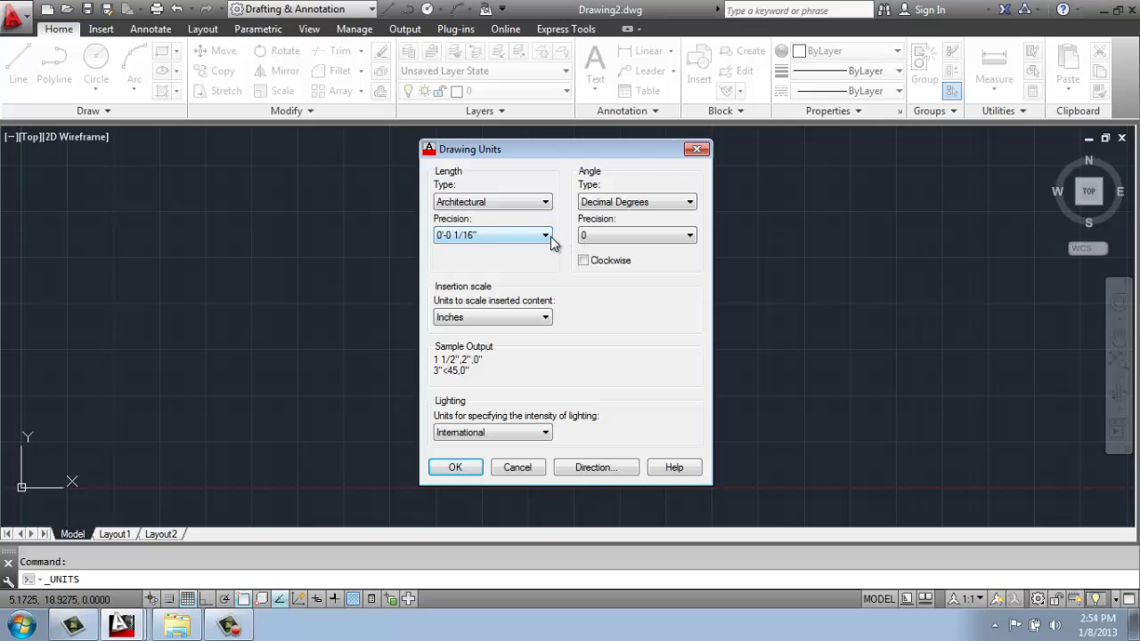
pyautogui.click(550, 238)
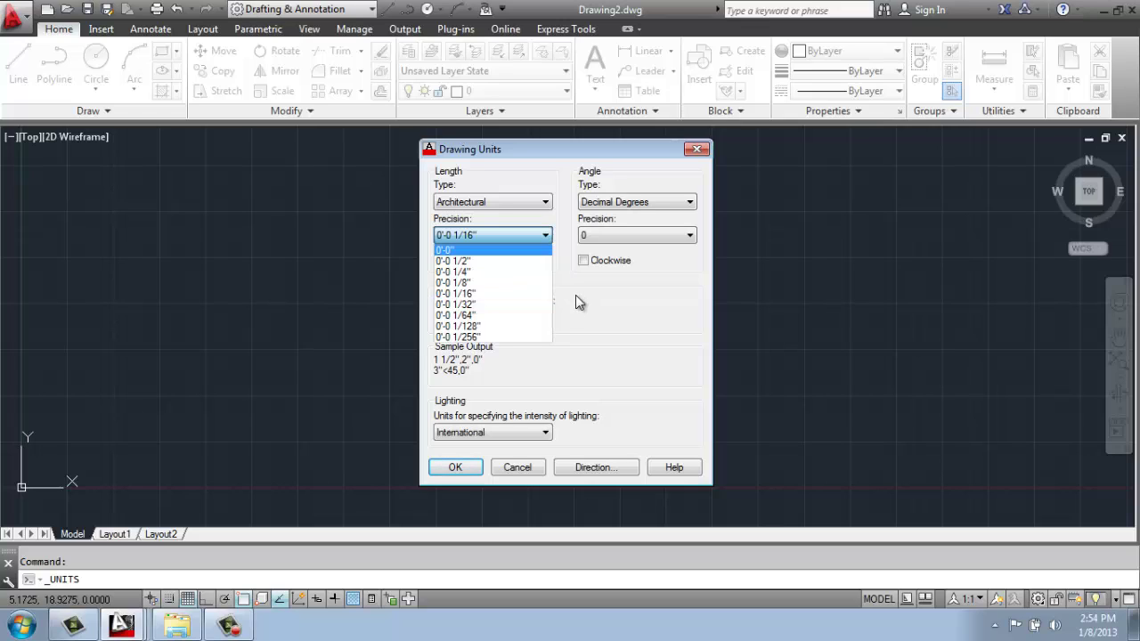
pyautogui.click(499, 294)
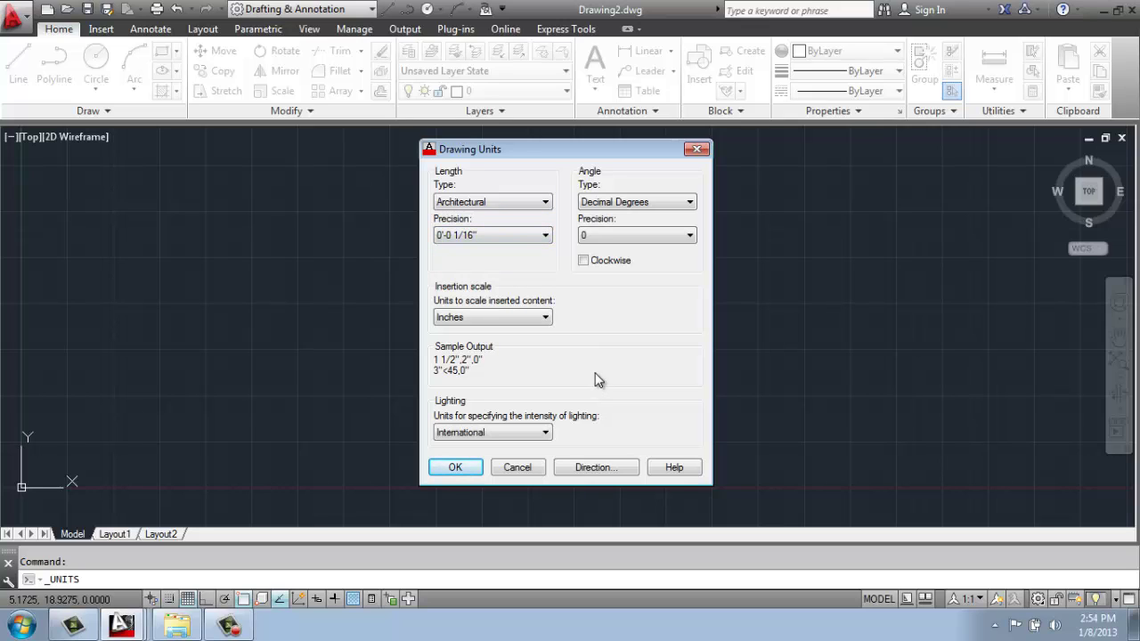
pyautogui.click(689, 203)
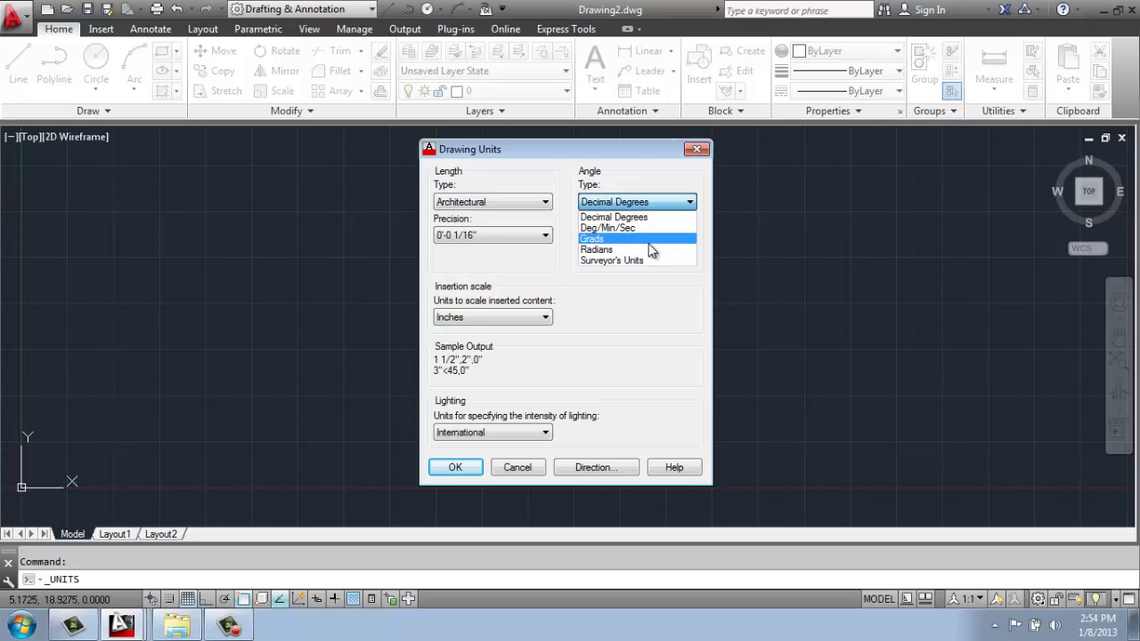
pyautogui.click(621, 337)
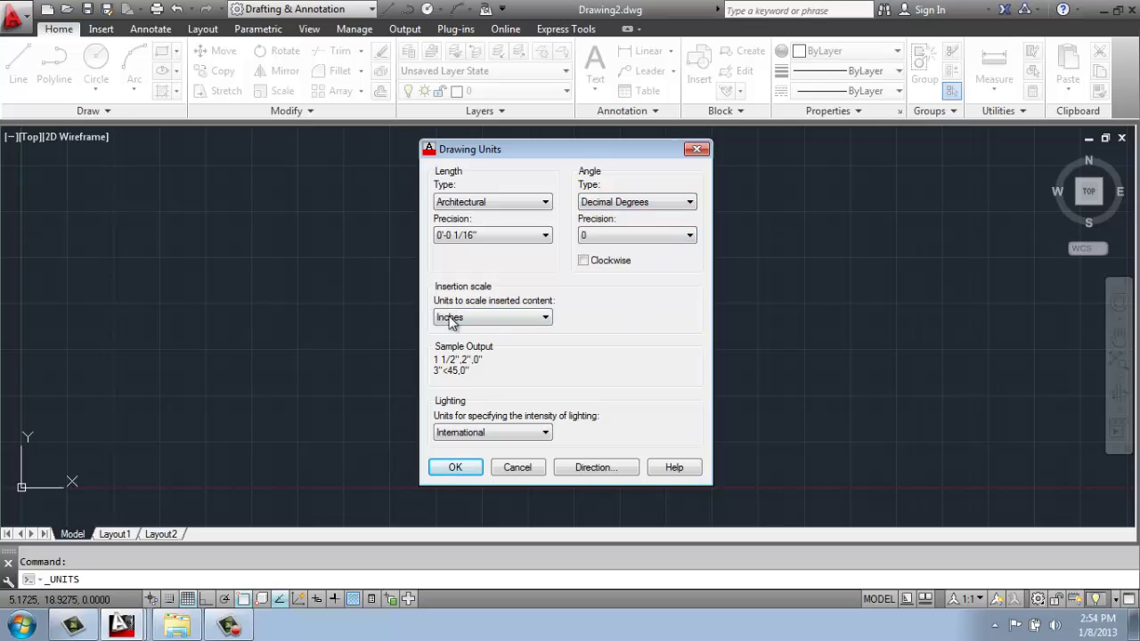
pyautogui.click(496, 317)
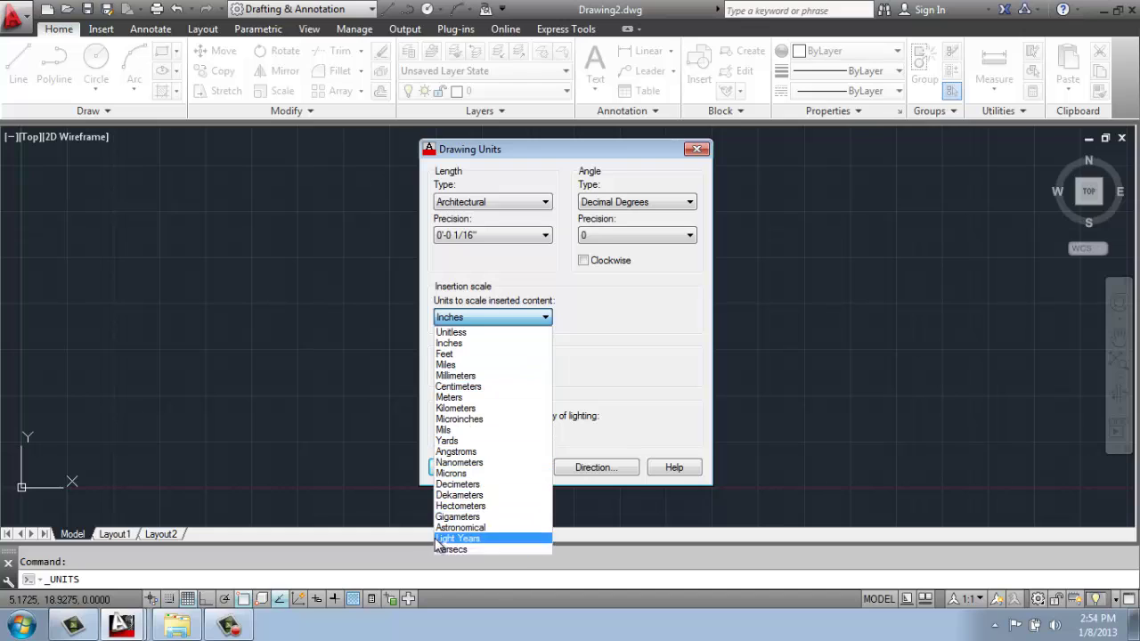
pyautogui.click(472, 342)
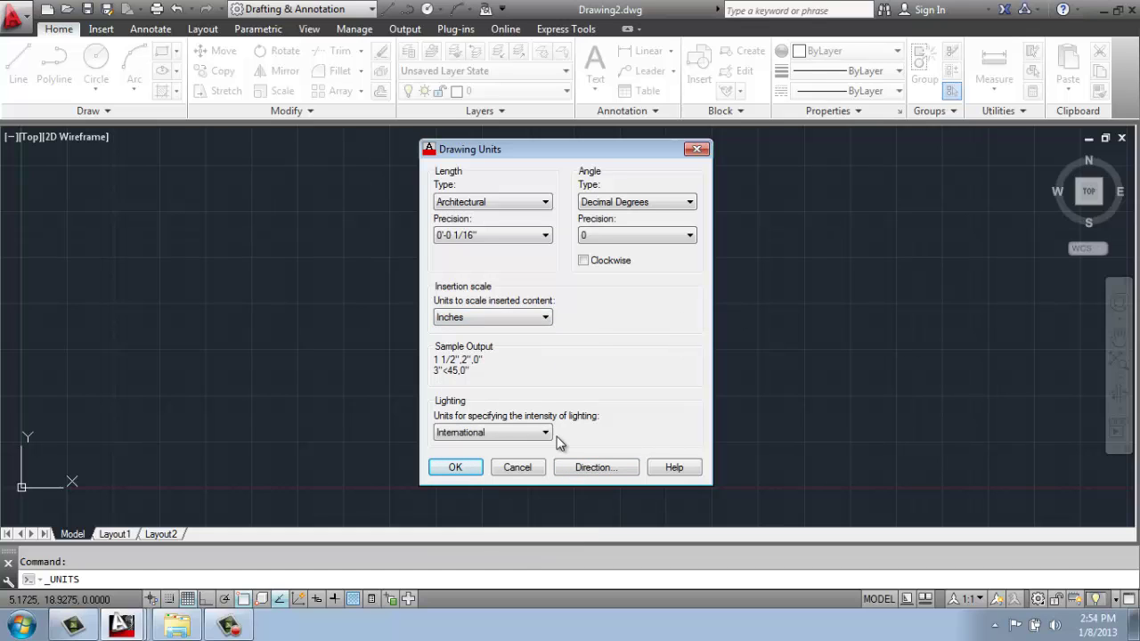
# Step: Confirm the Drawing Units dialog so coordinates display in feet and inches
pyautogui.click(455, 468)
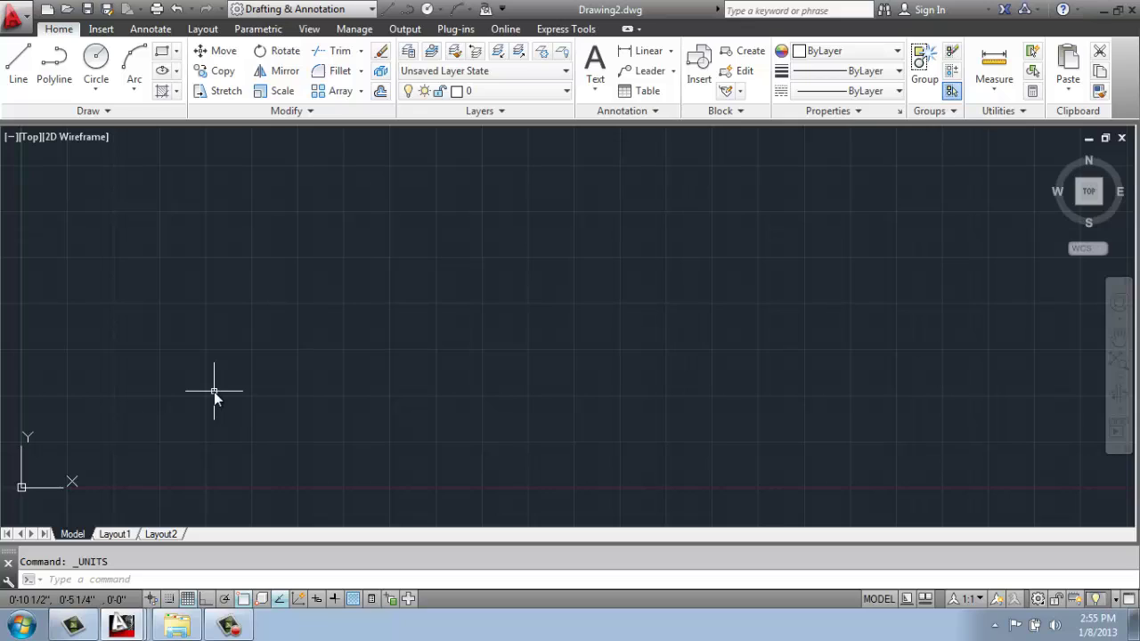
pyautogui.write('u')
pyautogui.write('nits')
pyautogui.press('Return')
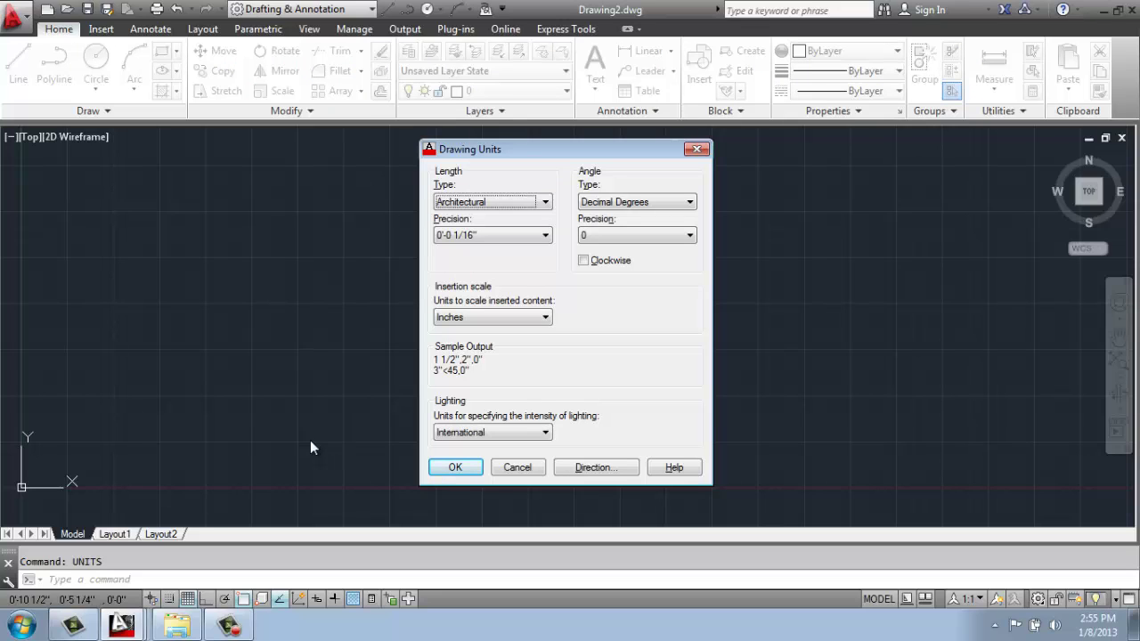
pyautogui.click(456, 467)
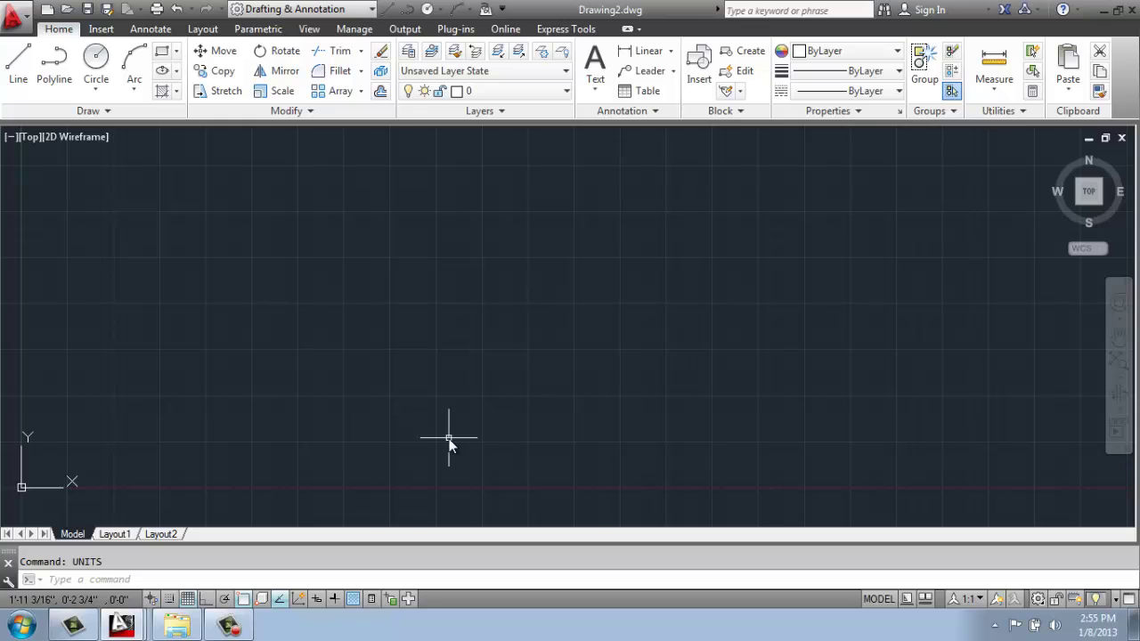
# Step: Create Drawing3 from the Tutorial-iArch template
pyautogui.click(27, 21)
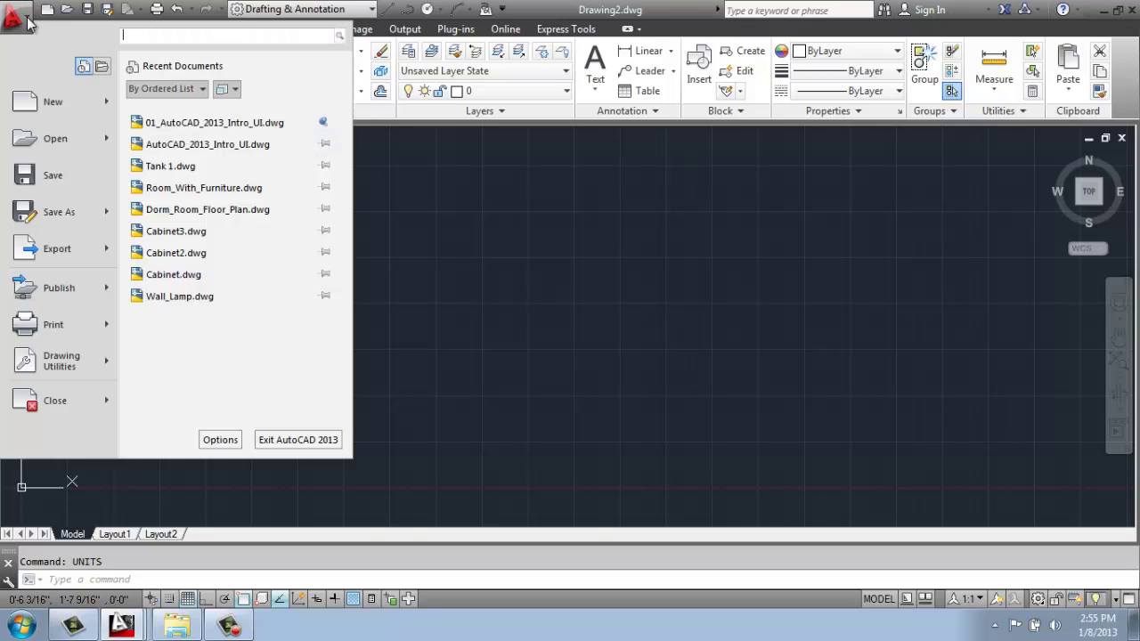
pyautogui.moveTo(53, 101)
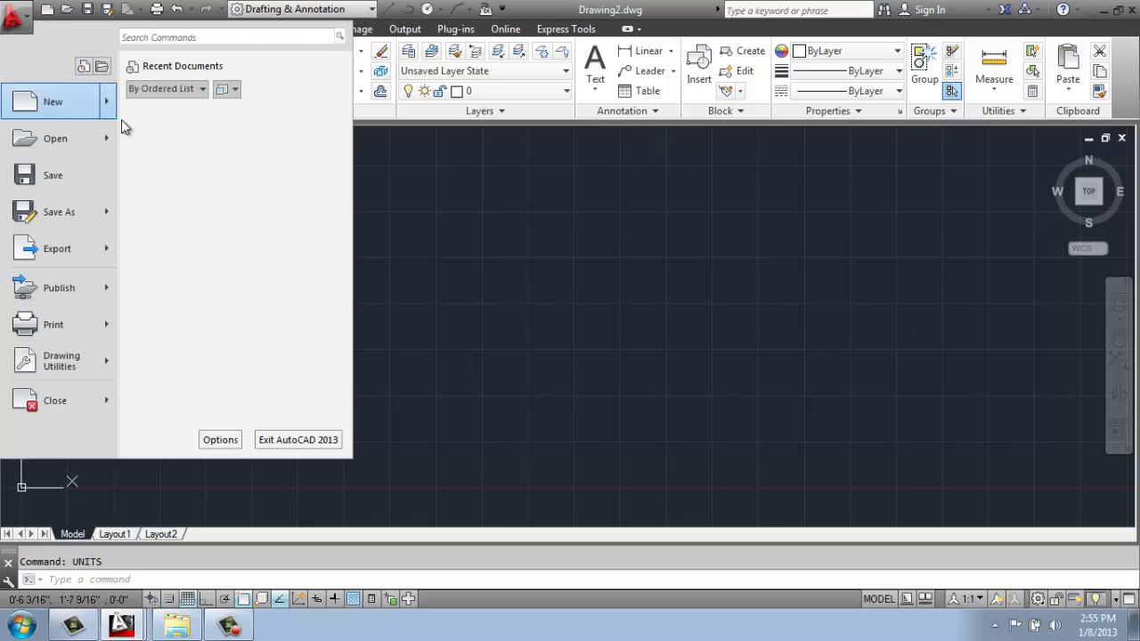
pyautogui.click(181, 128)
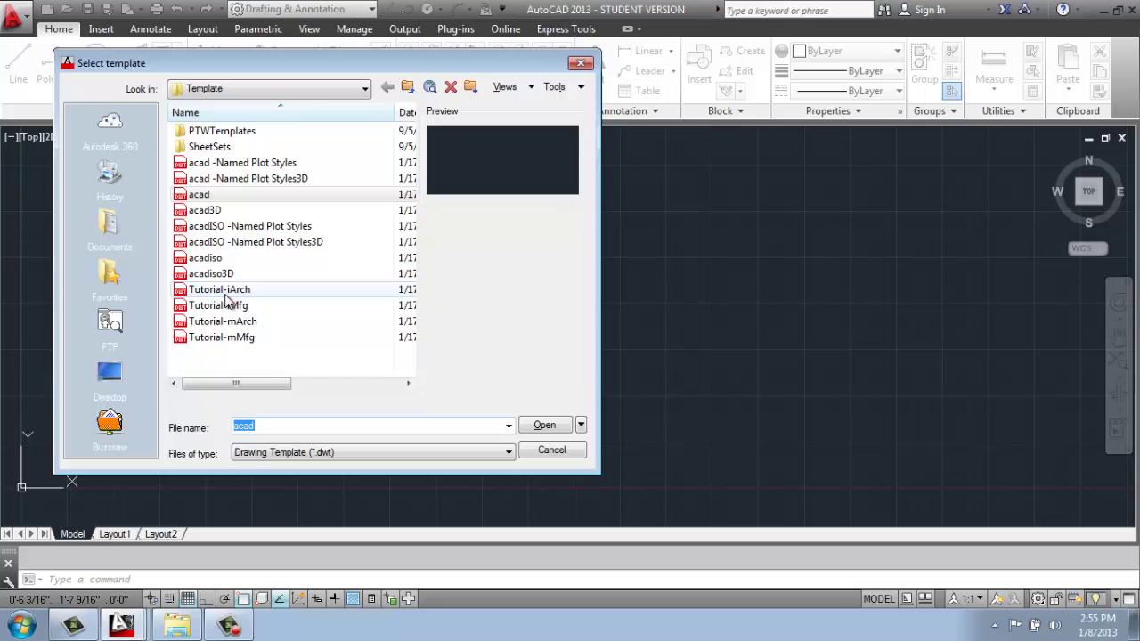
pyautogui.click(249, 295)
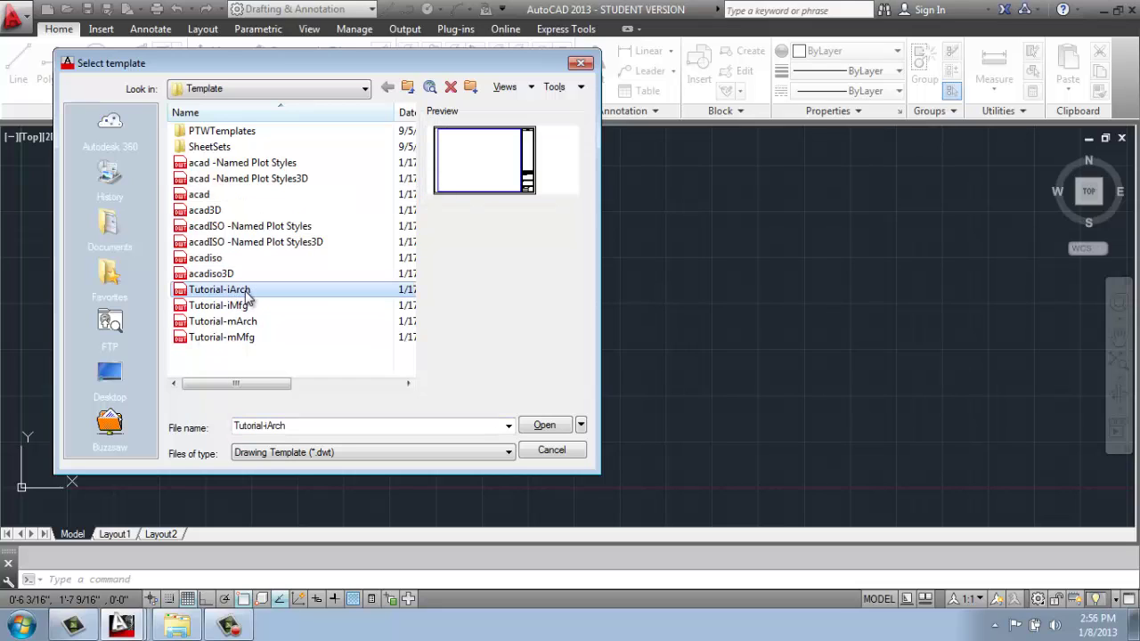
pyautogui.click(531, 431)
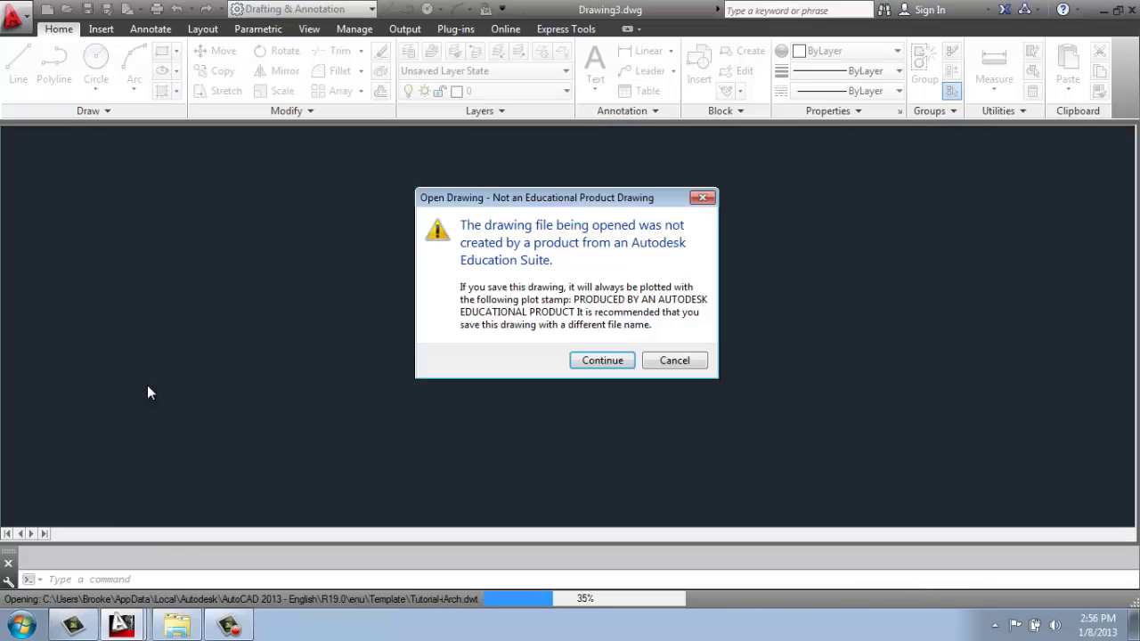
# Step: Get past the warning, move from the D-Size Layout to empty Model space, and enter units
pyautogui.click(579, 359)
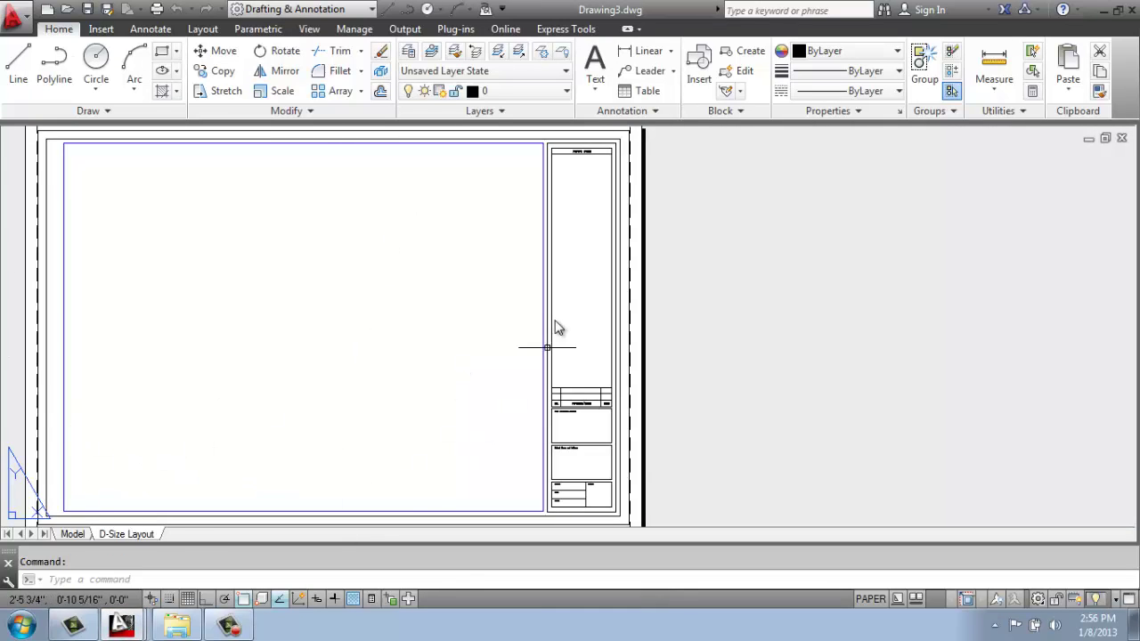
pyautogui.scroll(-2, 285, 320)
pyautogui.moveTo(285, 320); pyautogui.dragTo(440, 326, button='middle')
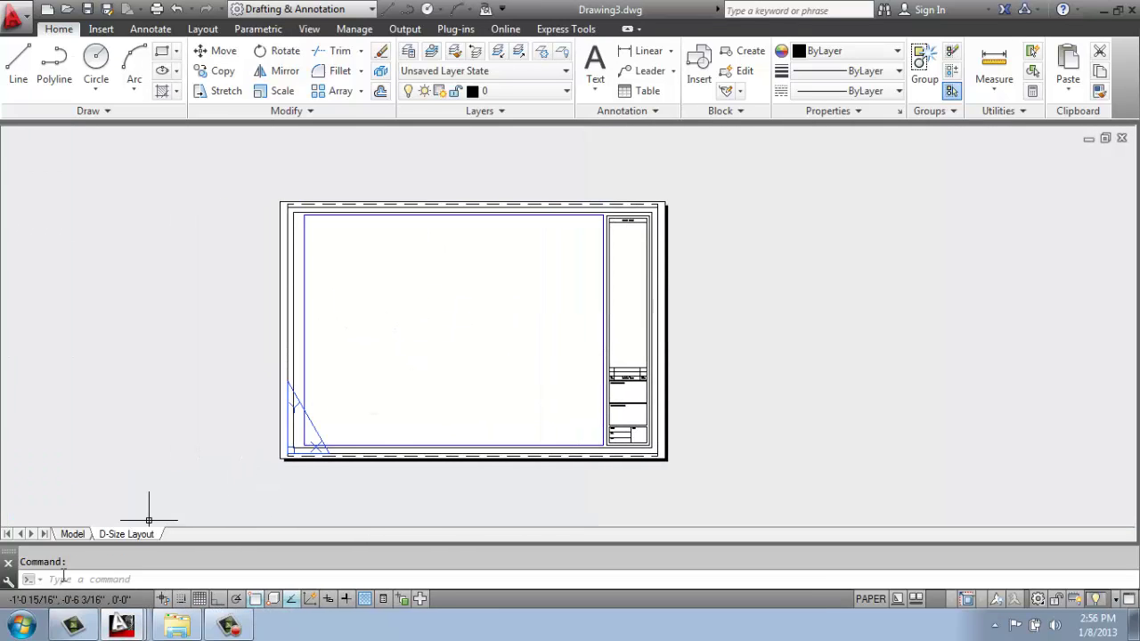
pyautogui.click(79, 537)
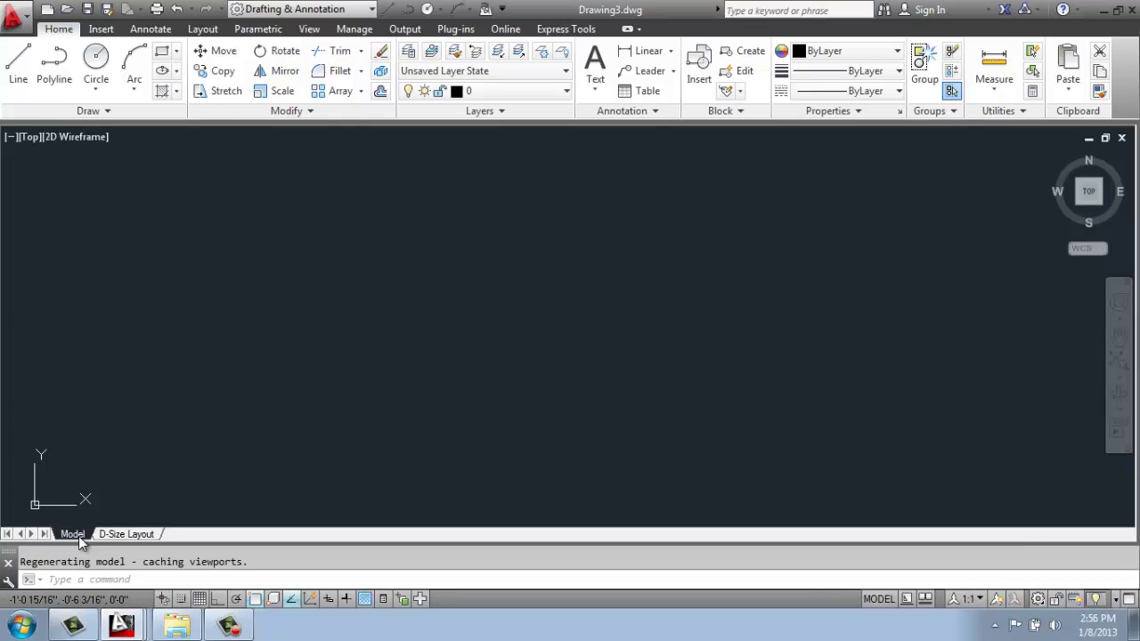
pyautogui.moveTo(657, 401); pyautogui.dragTo(525, 308, button='middle')
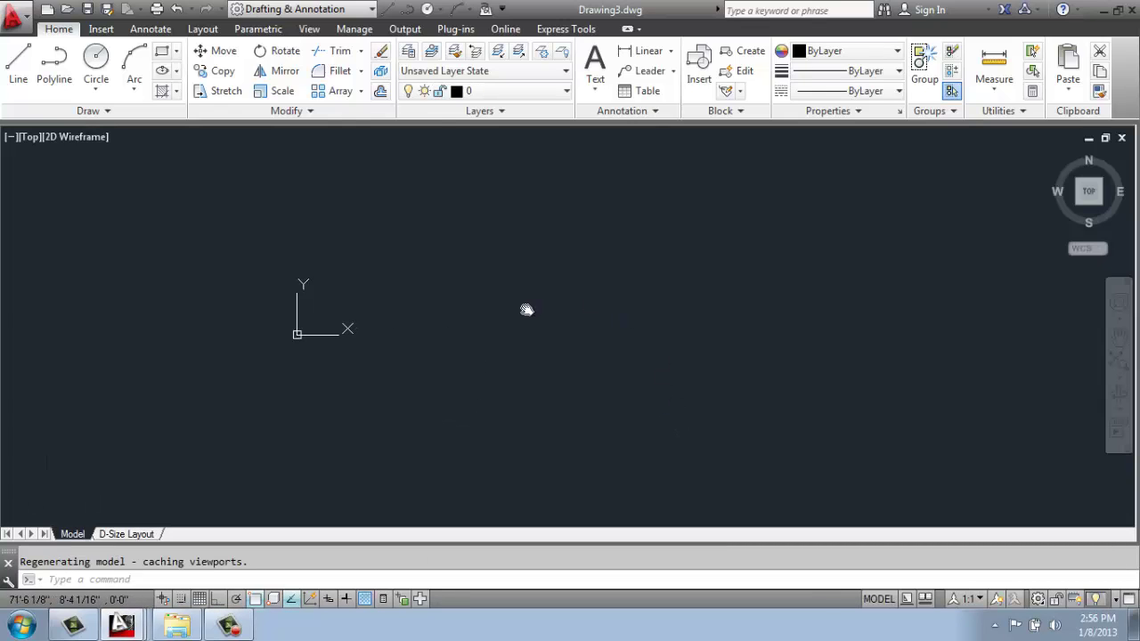
pyautogui.write('units')
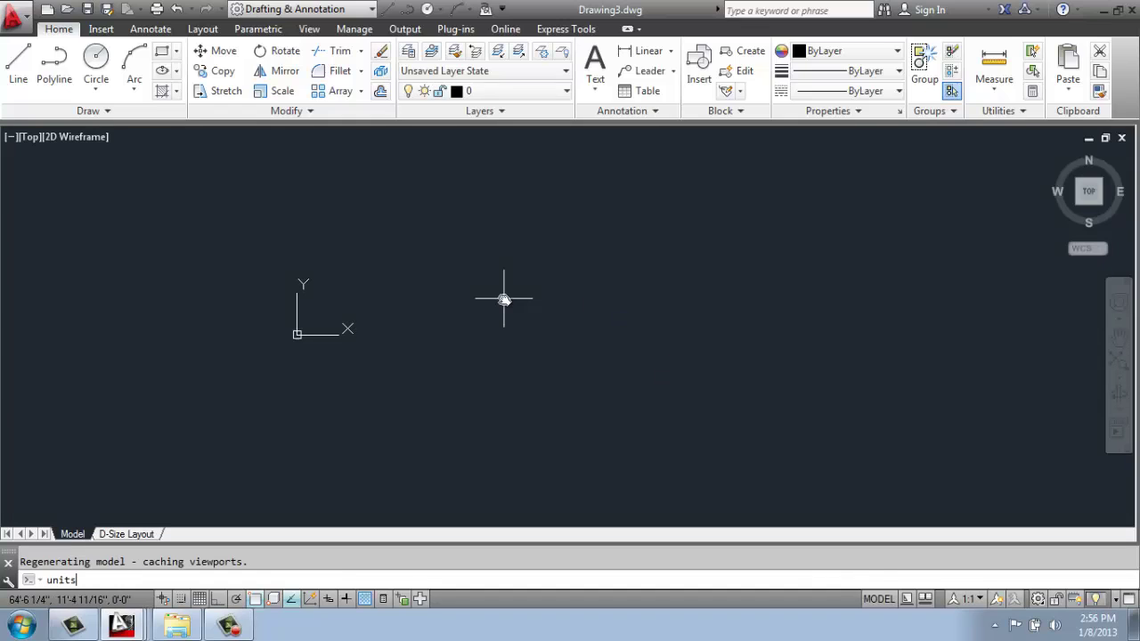
pyautogui.press('Return')
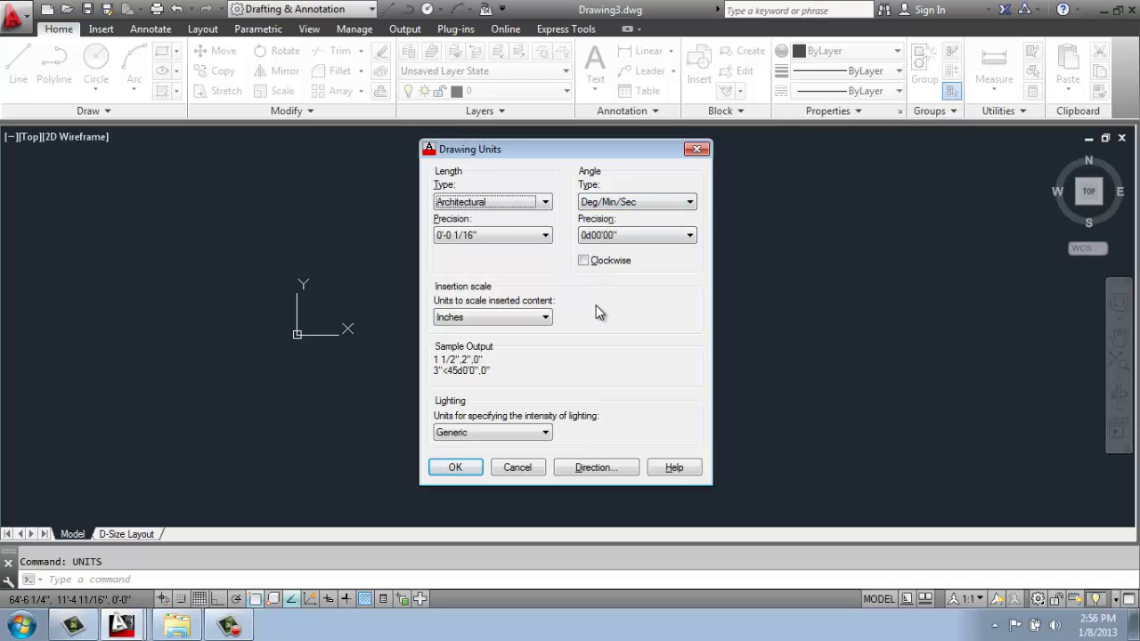
pyautogui.click(455, 469)
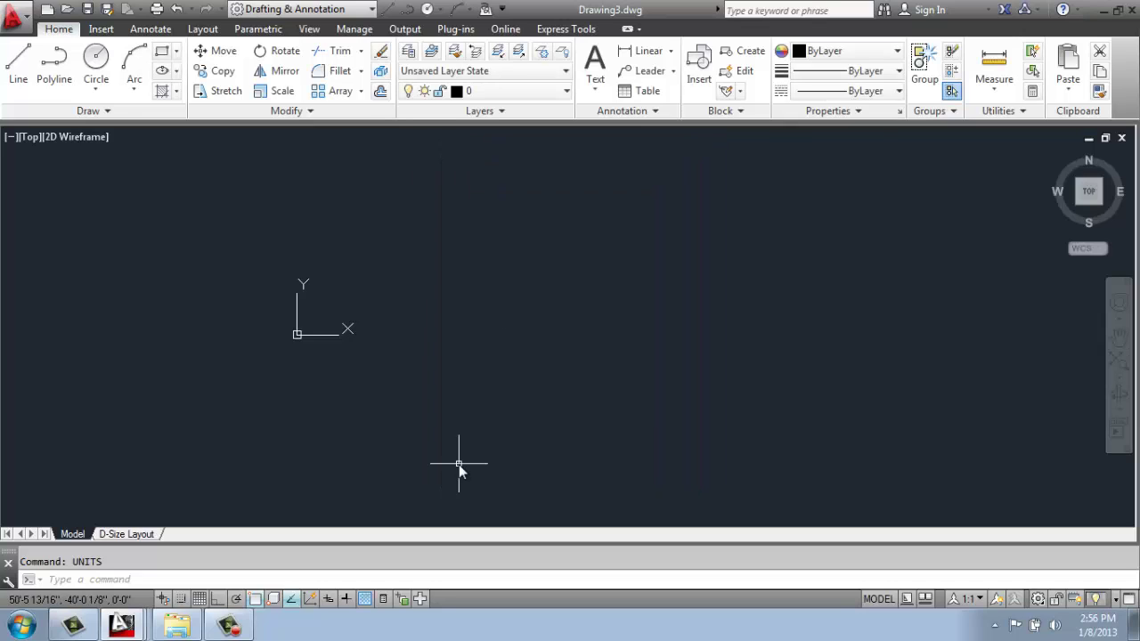